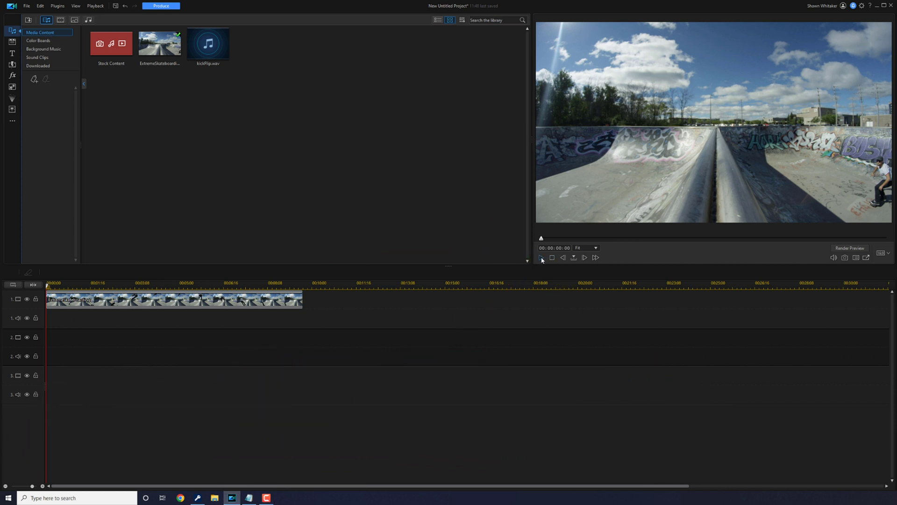
Step: Play the skateboarding clip, then launch Shape Designer from the PiP Objects room
key(space)
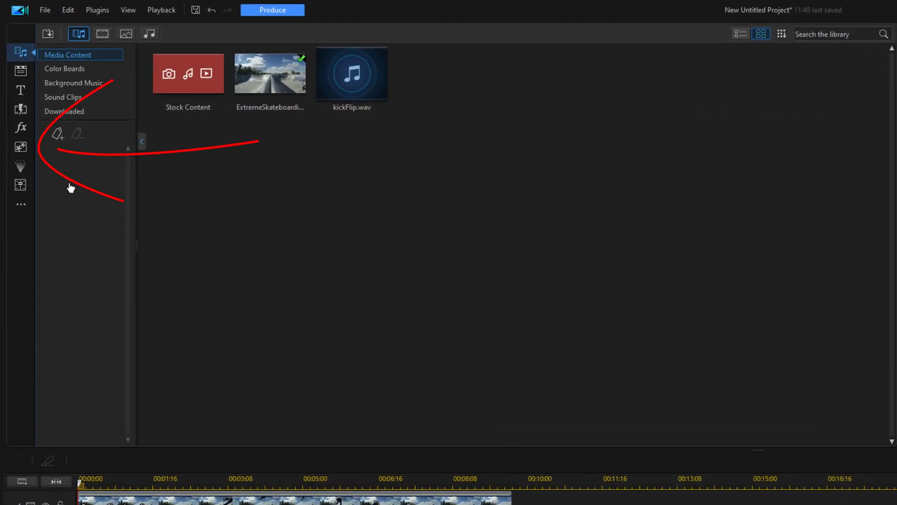
click(20, 149)
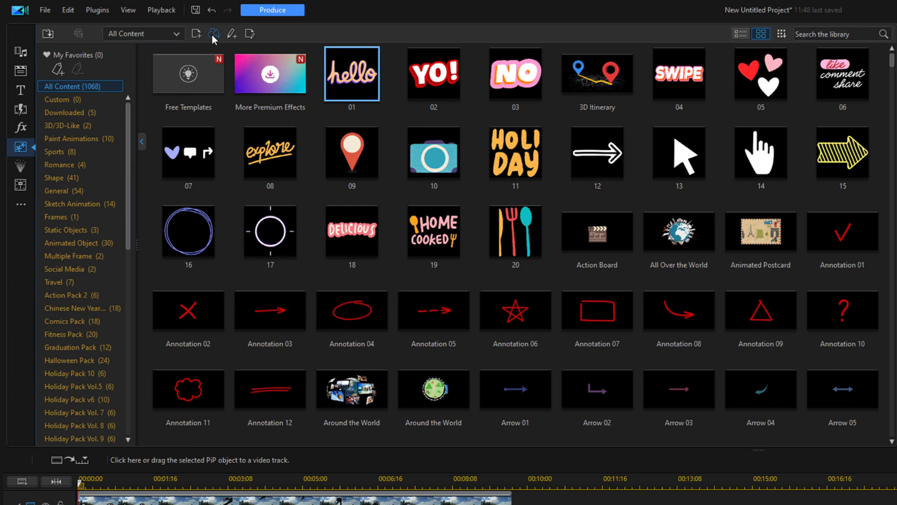
click(212, 34)
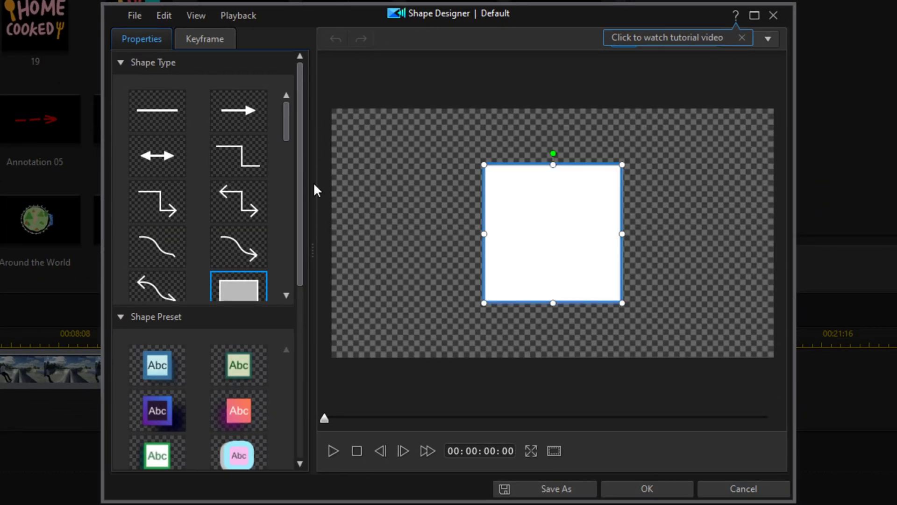
mouse_move(300, 192)
mouse_down()
mouse_move(302, 241)
mouse_move(301, 144)
mouse_move(287, 140)
mouse_up()
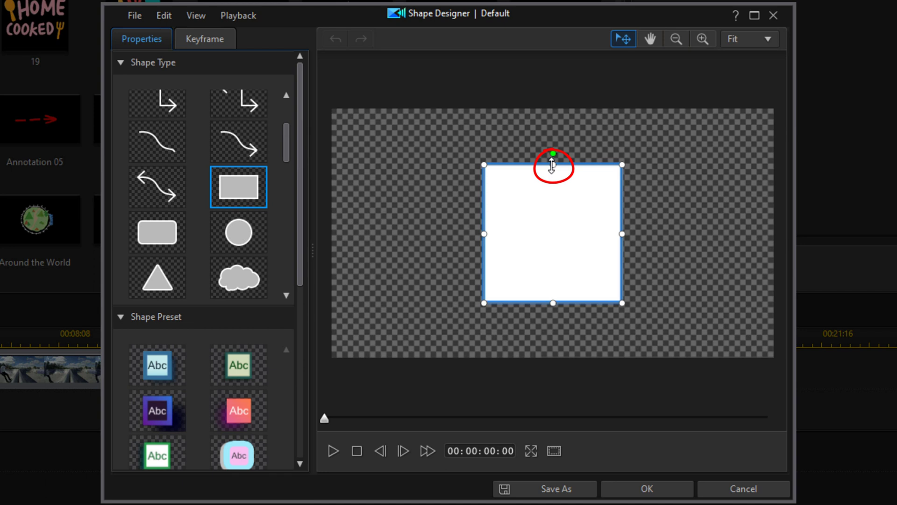
Step: Reshape the white rectangle into a short, wide bar and move it lower left
drag(553, 166, 553, 244)
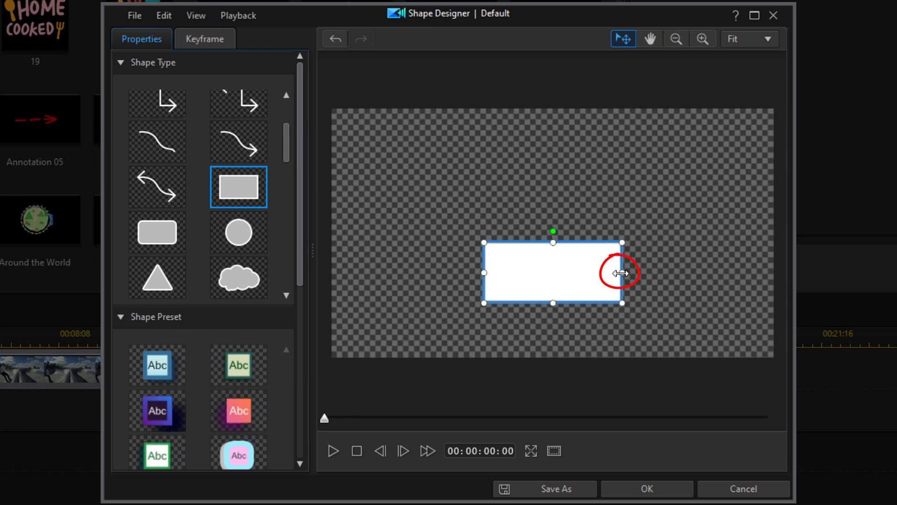
drag(622, 273, 736, 269)
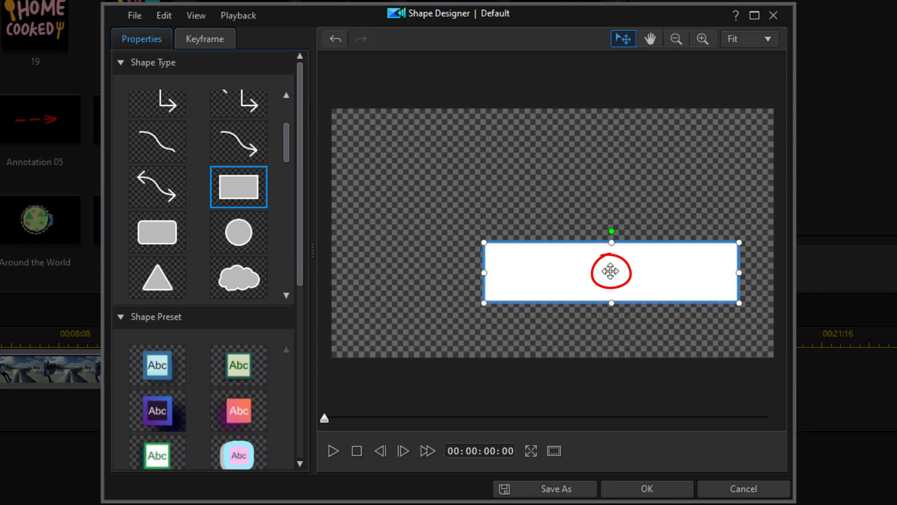
drag(611, 271, 493, 297)
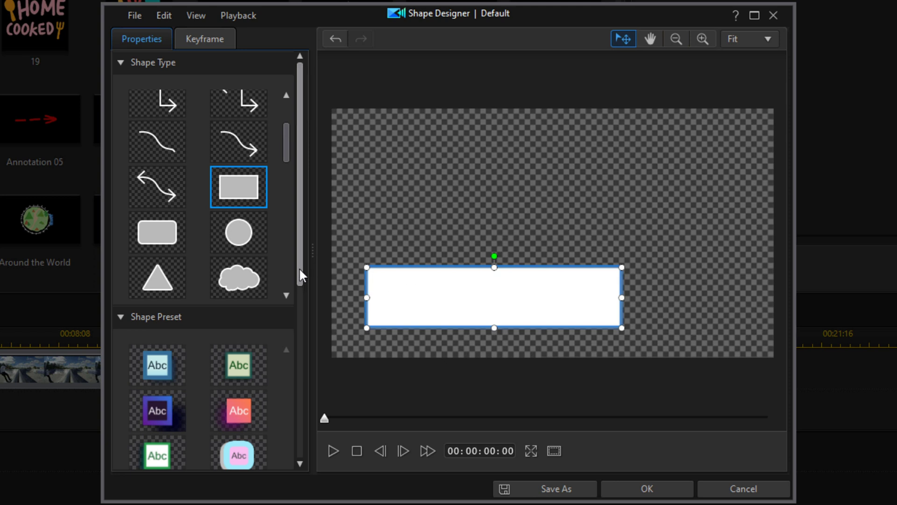
drag(302, 231, 296, 354)
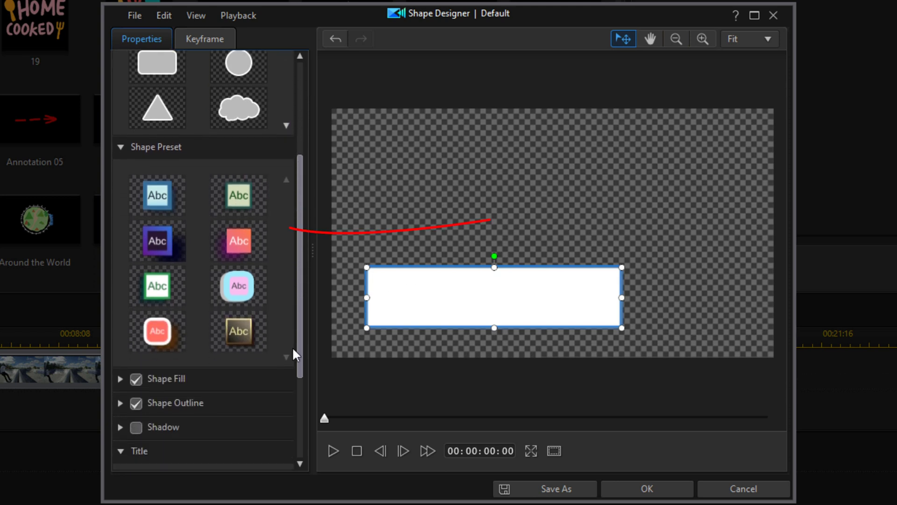
Step: Apply the pink-orange gradient preset to the bar, keeping the two-colour gradient fill
click(239, 228)
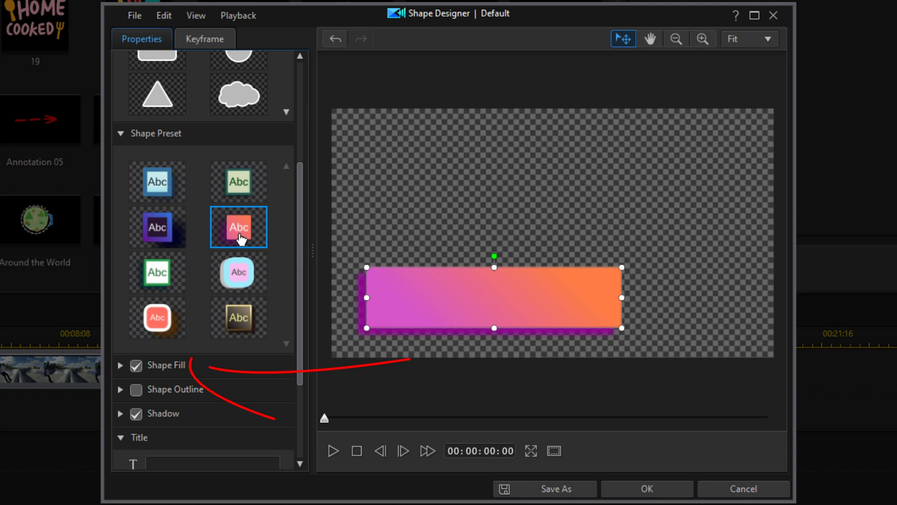
click(121, 365)
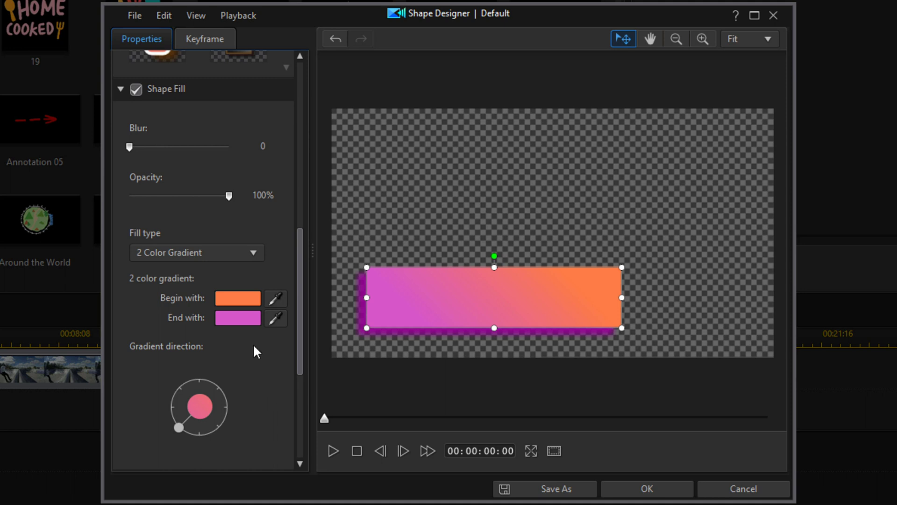
click(253, 253)
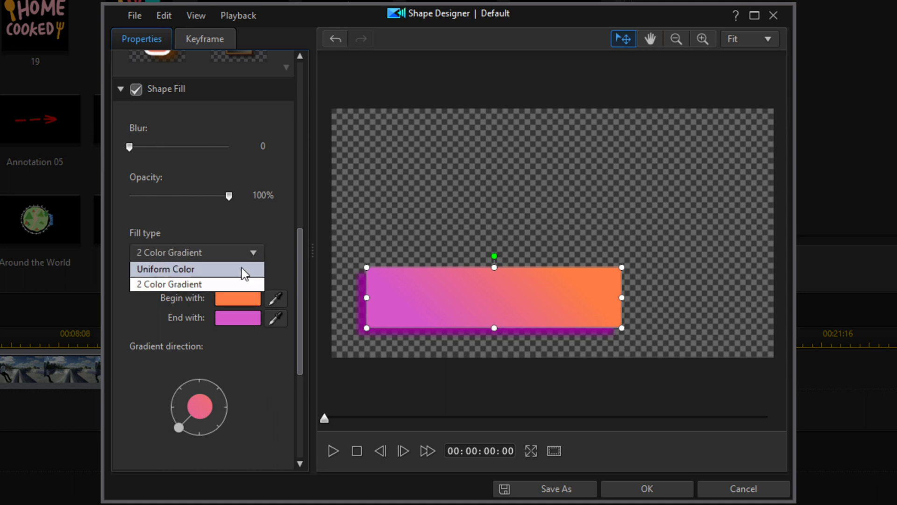
click(269, 239)
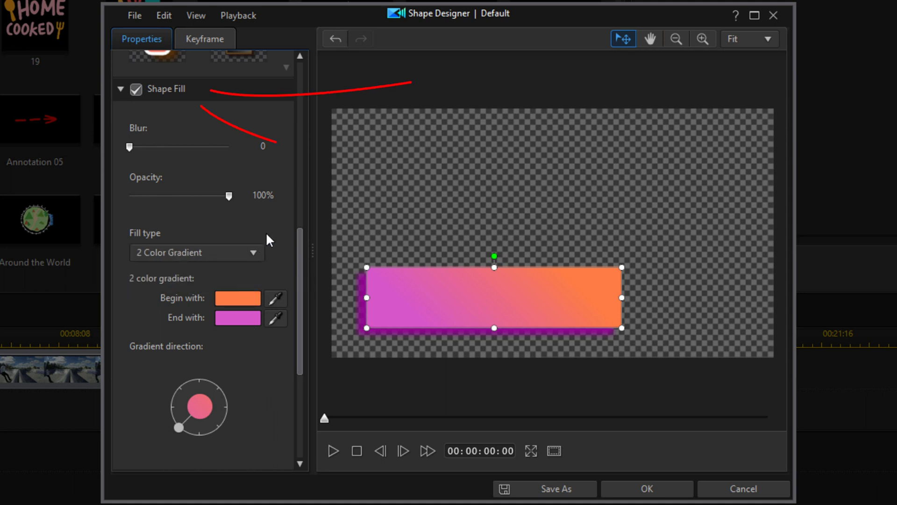
click(119, 89)
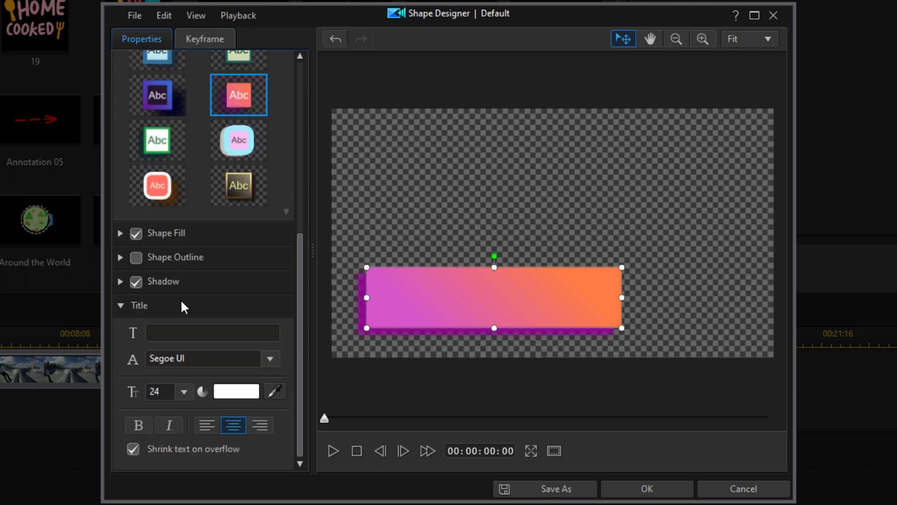
Step: Toggle the shape outline on, then turn it off again
click(136, 258)
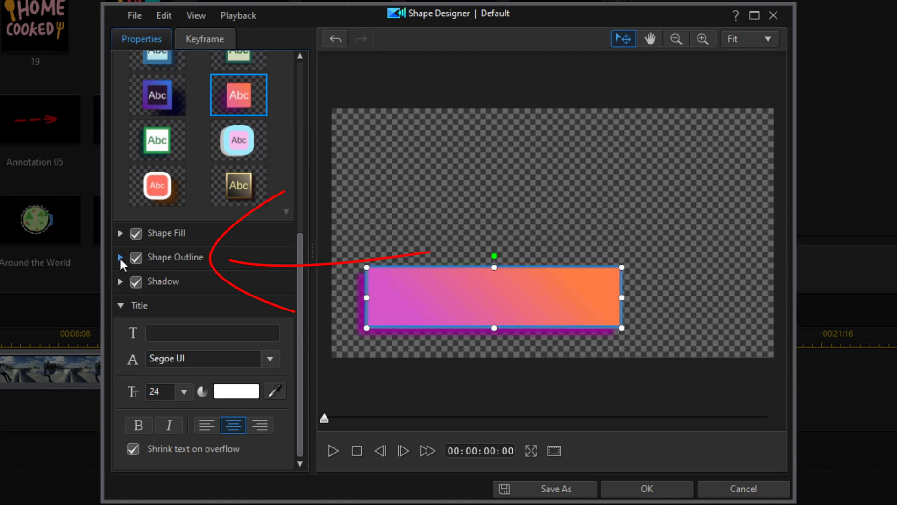
click(120, 258)
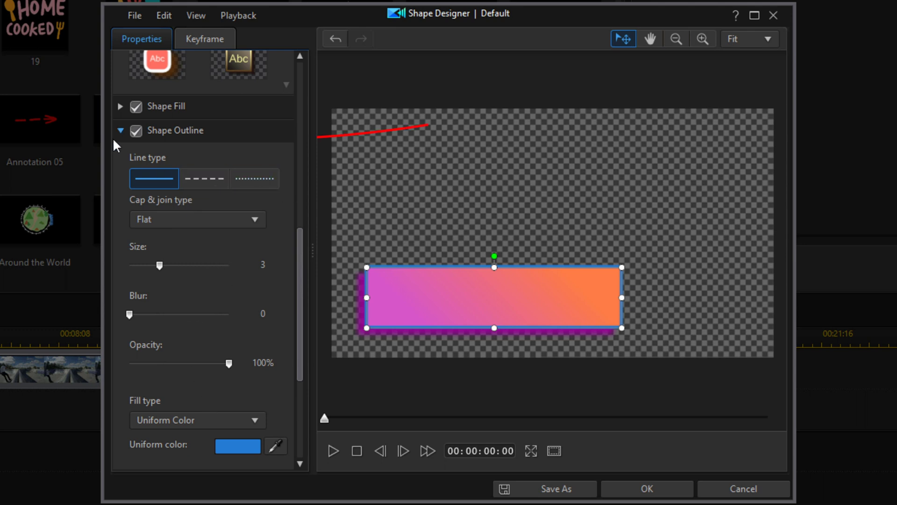
click(136, 131)
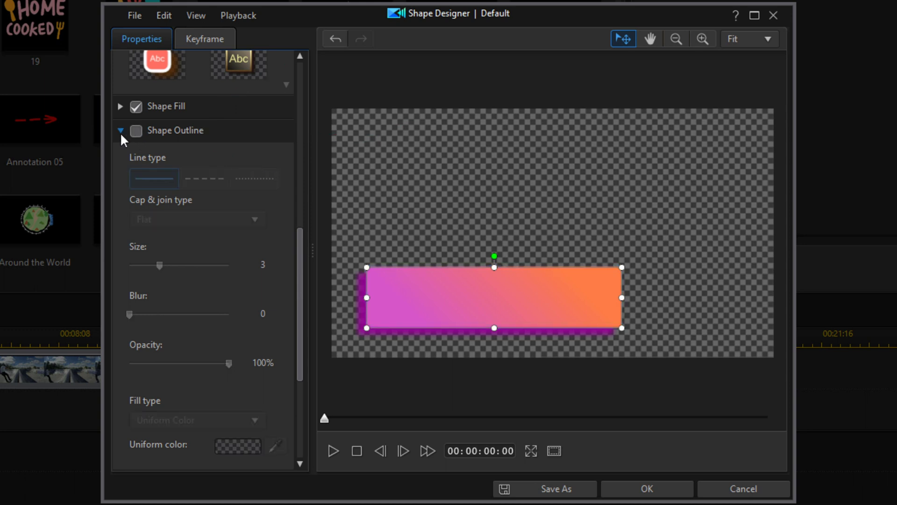
click(121, 131)
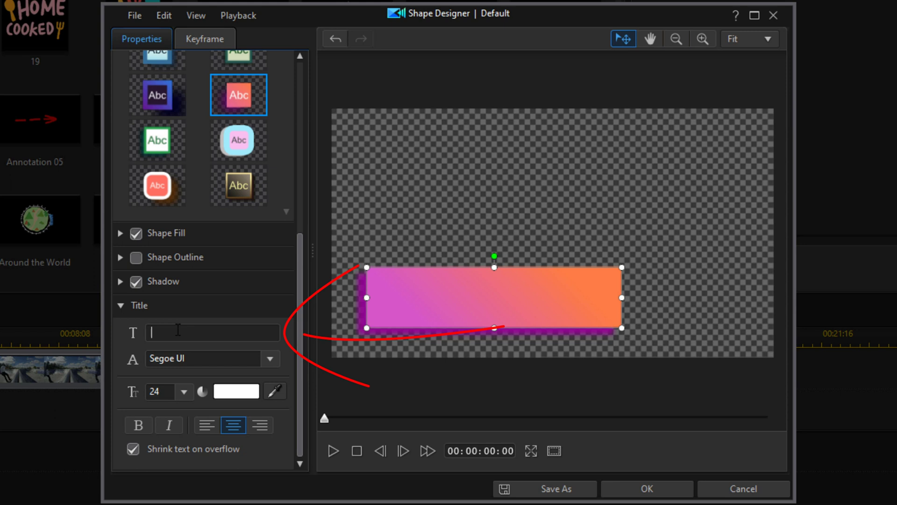
text(Skateboard)
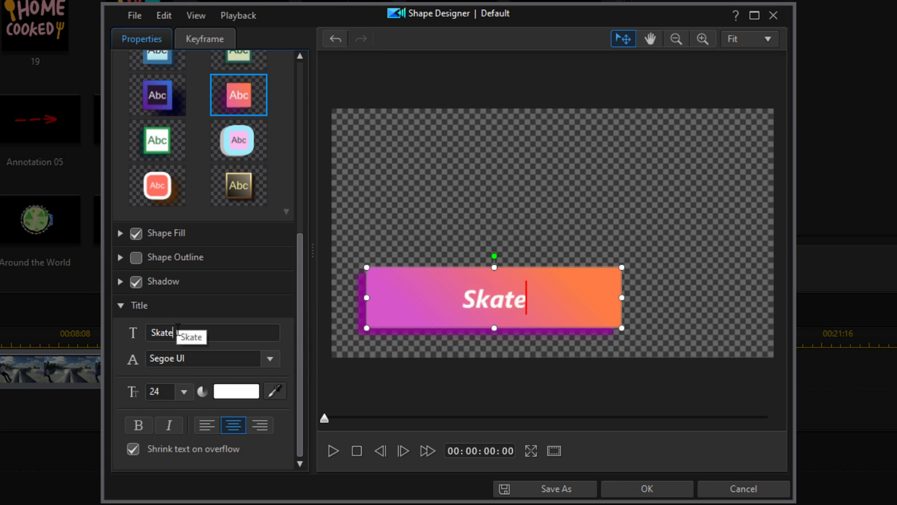
text(ing)
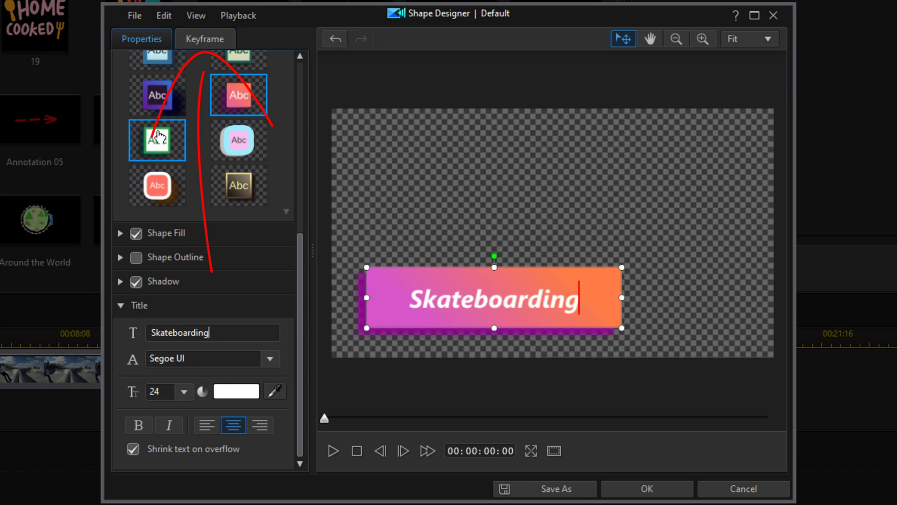
Step: Switch to the Keyframe settings for the Skateboarding shape
click(200, 40)
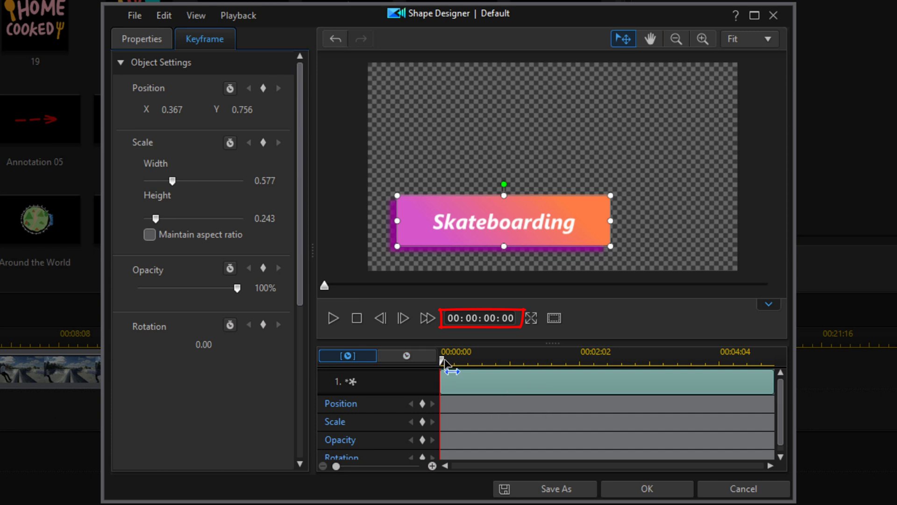
Step: At 00:02:00, set position X 0.350, Y 0.750 and add position and opacity keyframes
click(489, 317)
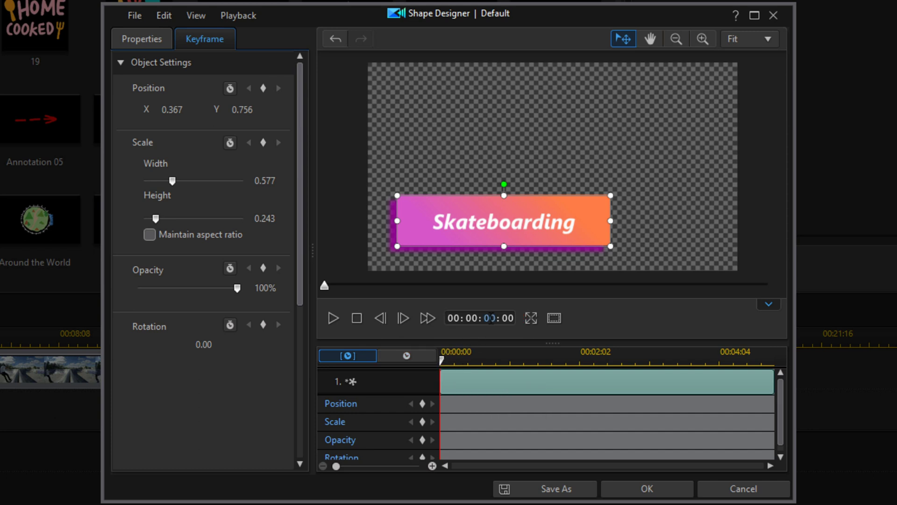
text(2)
key(Return)
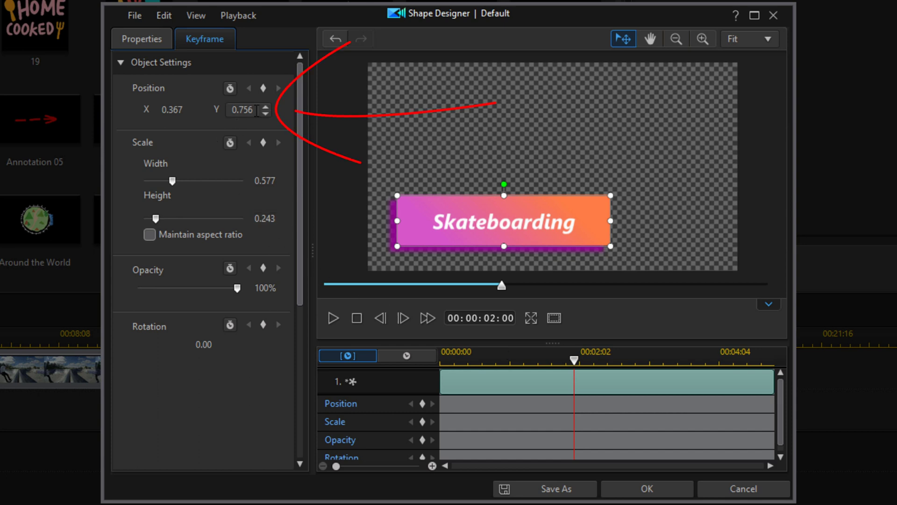
drag(254, 109, 229, 109)
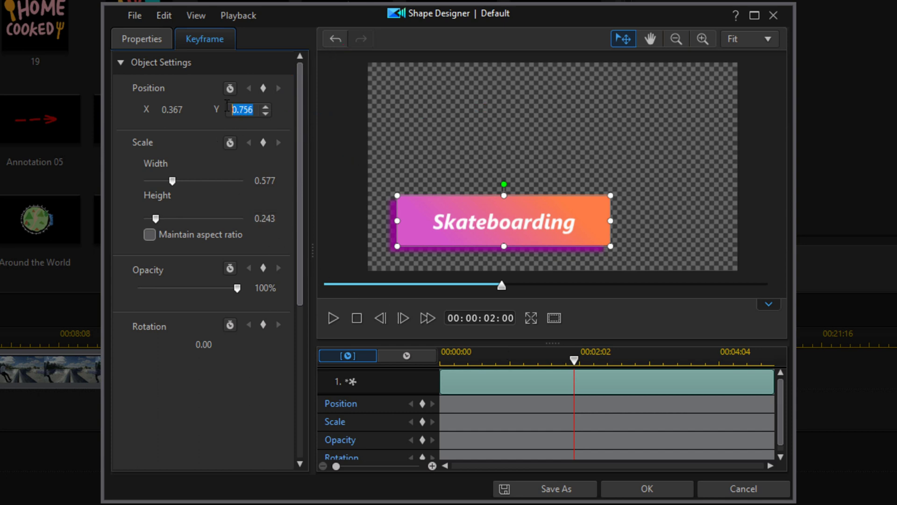
text(0.750)
key(Return)
click(181, 109)
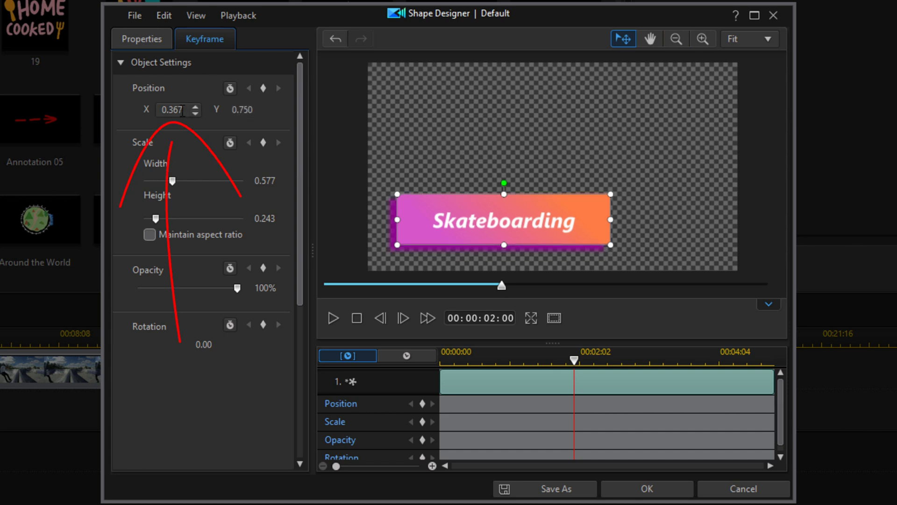
drag(186, 110, 129, 105)
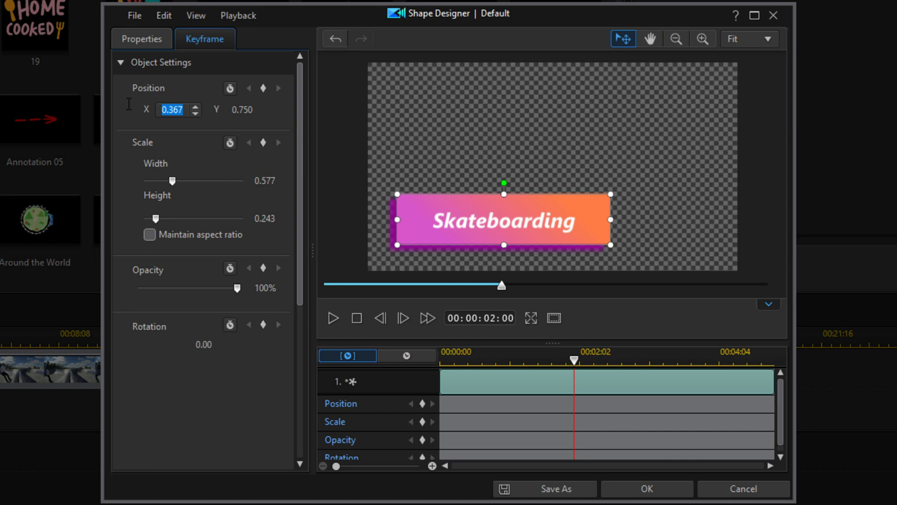
text(0.350)
key(Return)
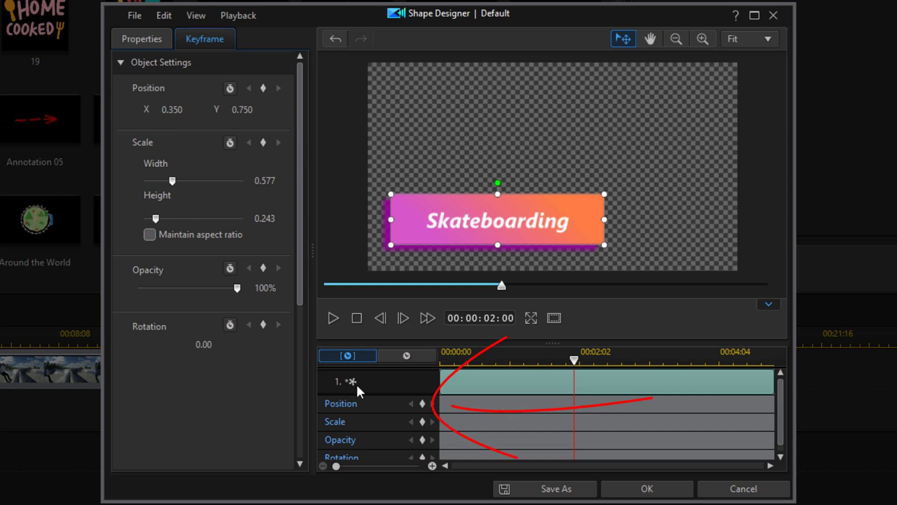
click(422, 405)
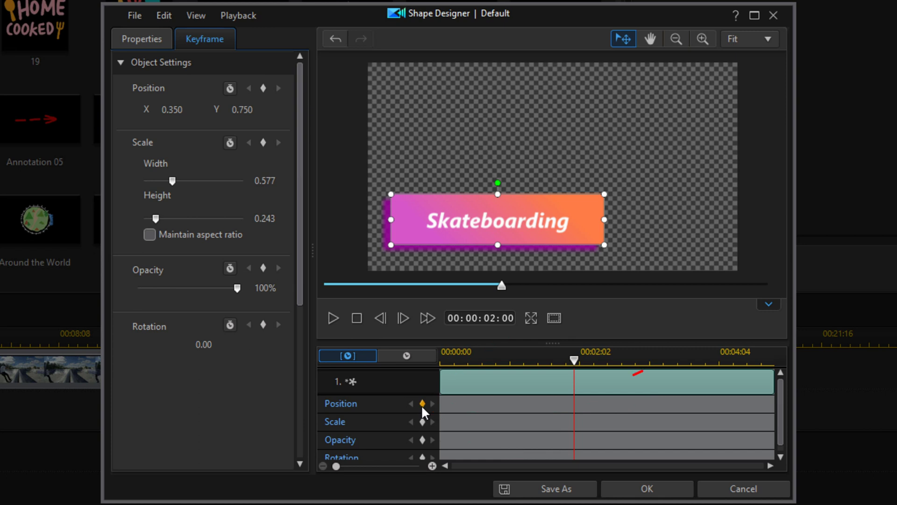
click(422, 441)
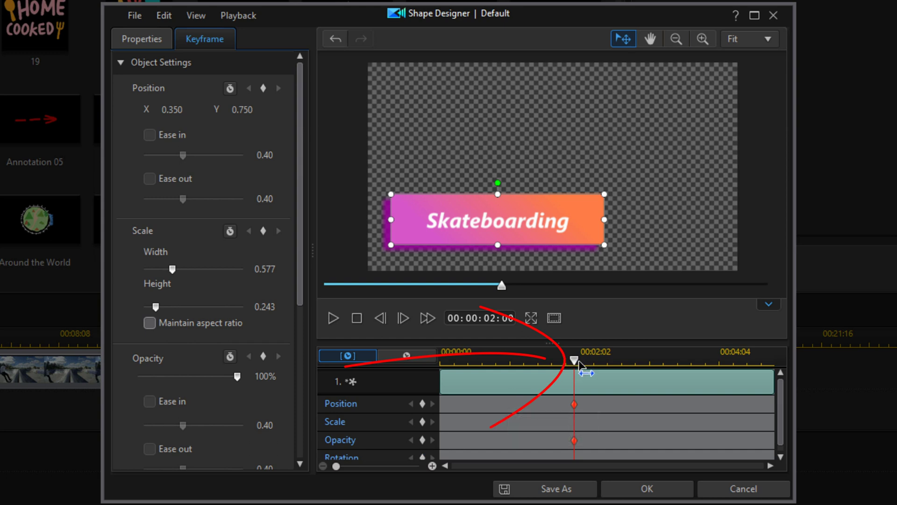
Step: At 00:00, set opacity to 0% and position X to -0.325, then scrub to preview
drag(574, 361, 428, 378)
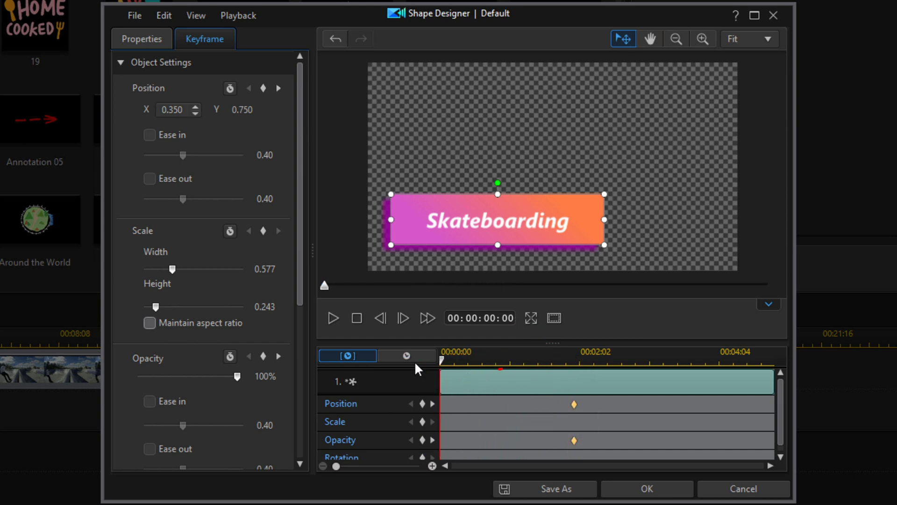
mouse_move(172, 110)
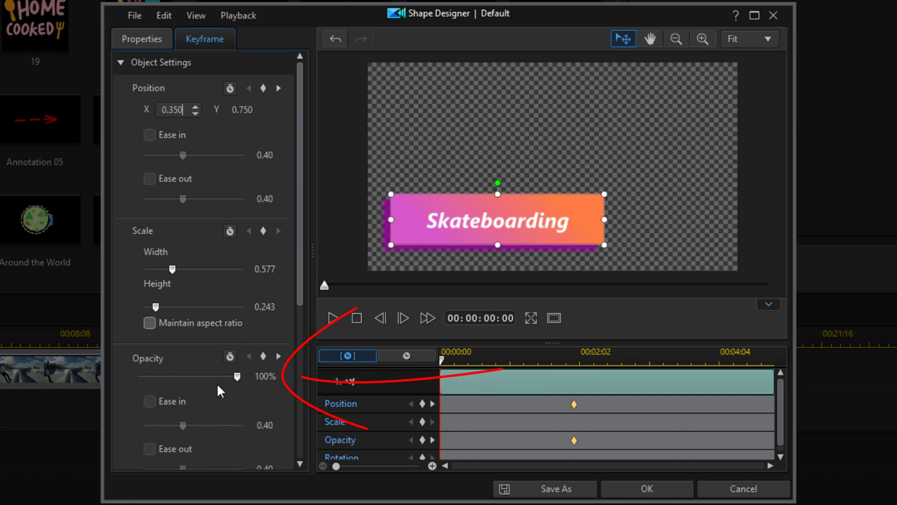
drag(239, 376, 98, 384)
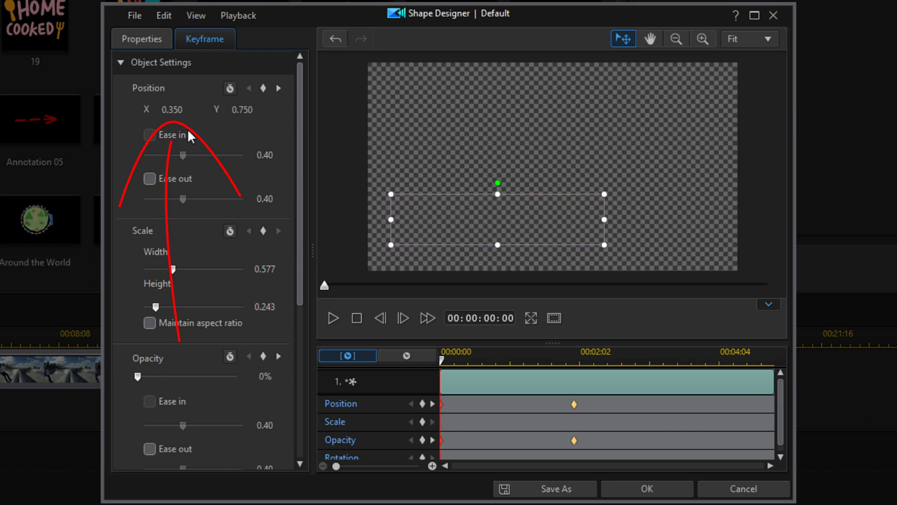
double_click(171, 109)
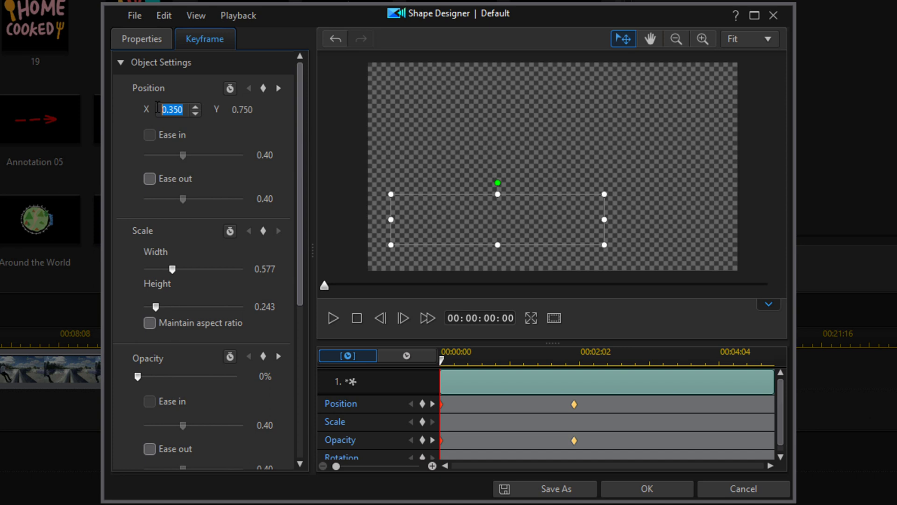
text(-)
text(.325)
key(Return)
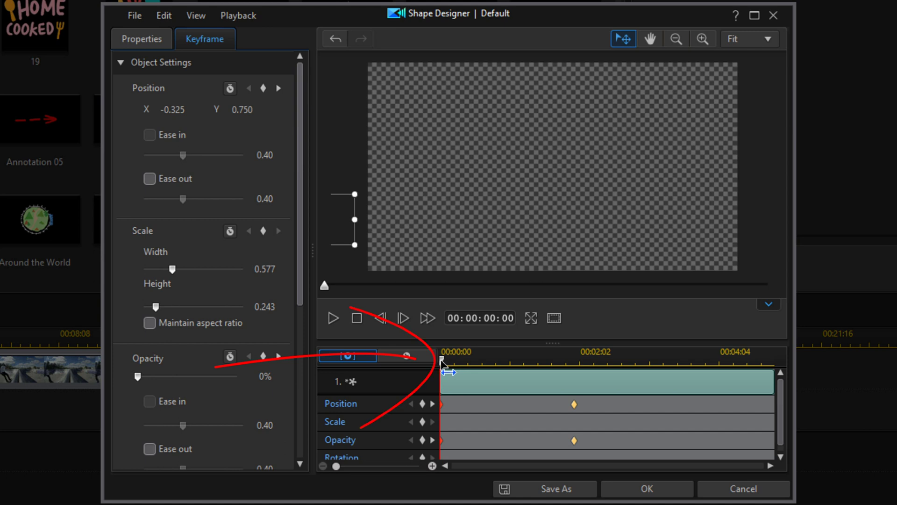
drag(442, 361, 577, 377)
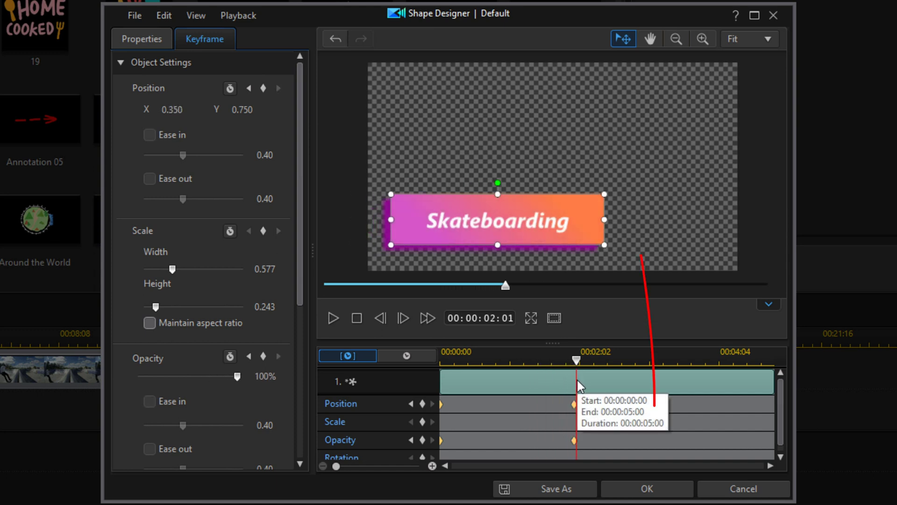
click(647, 489)
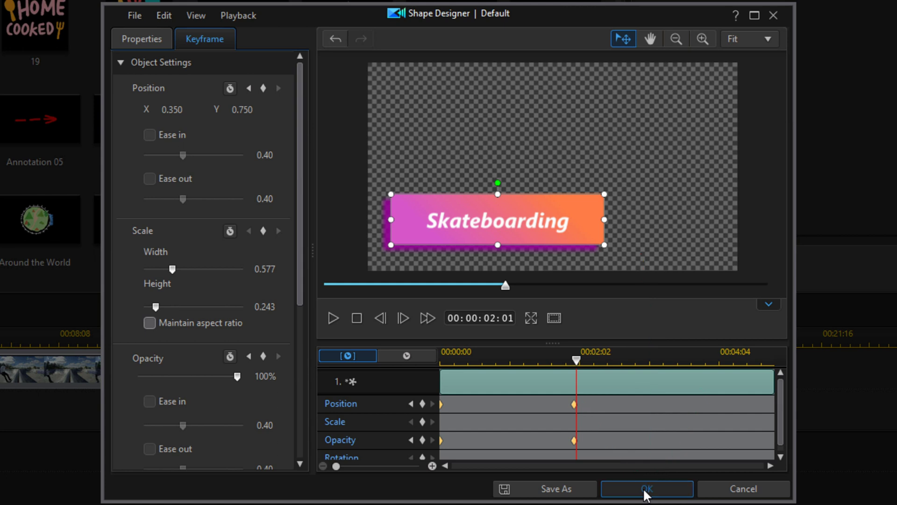
Step: Save the shape as template 'Skater' with a chosen thumbnail frame
click(647, 491)
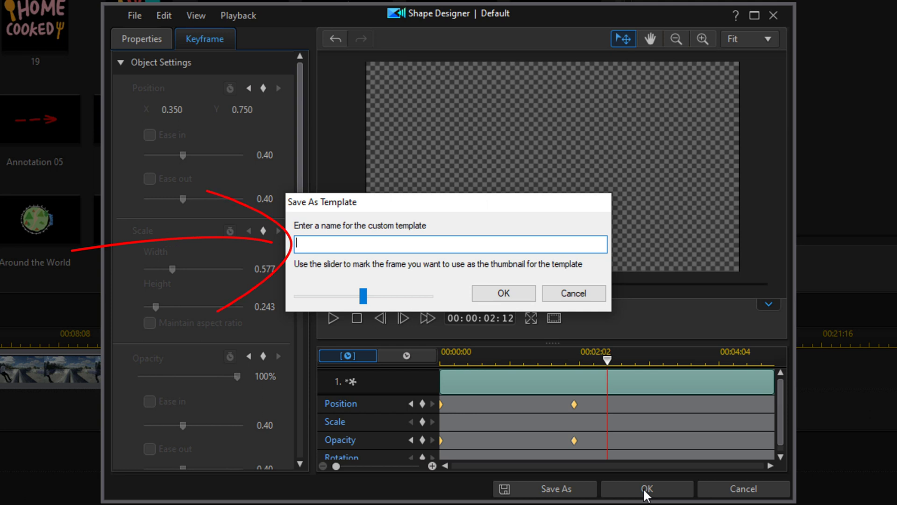
text(Skater)
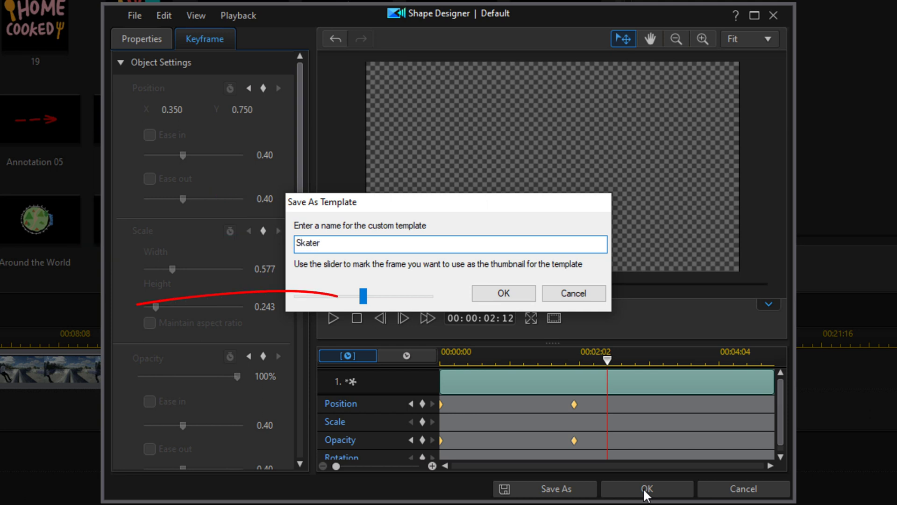
drag(364, 296, 349, 297)
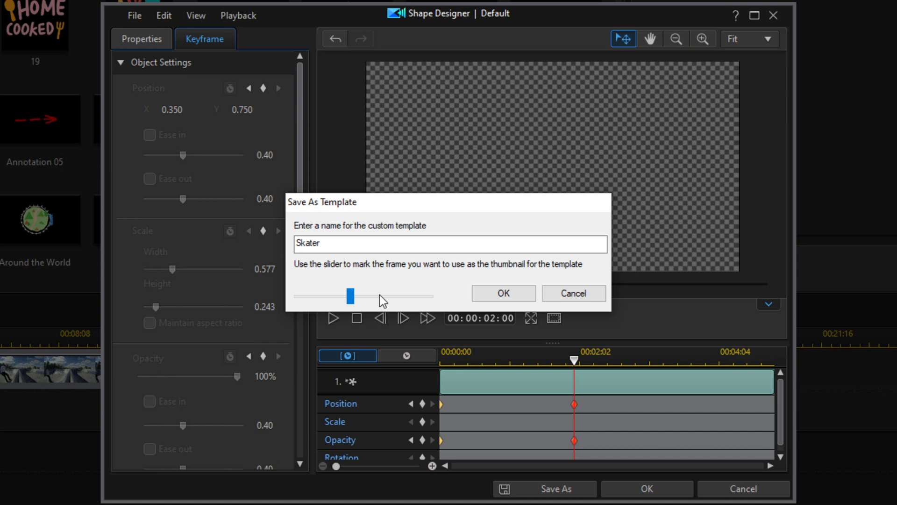
click(502, 293)
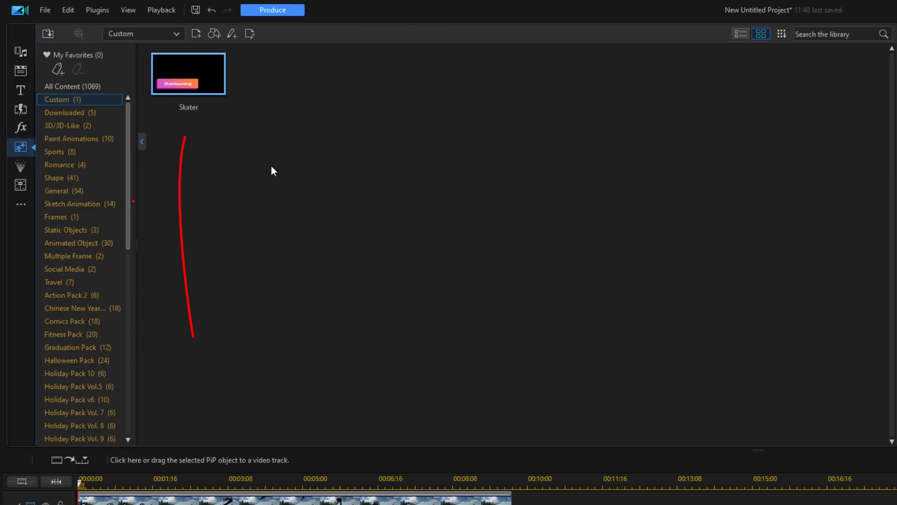
mouse_move(188, 74)
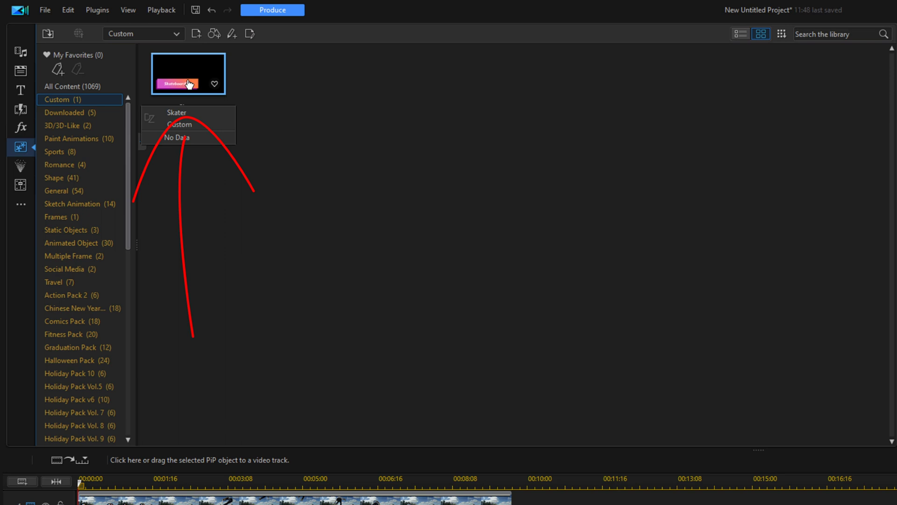
Step: Drag the Skater template from the PiP Objects room onto video track 2
drag(190, 84, 101, 333)
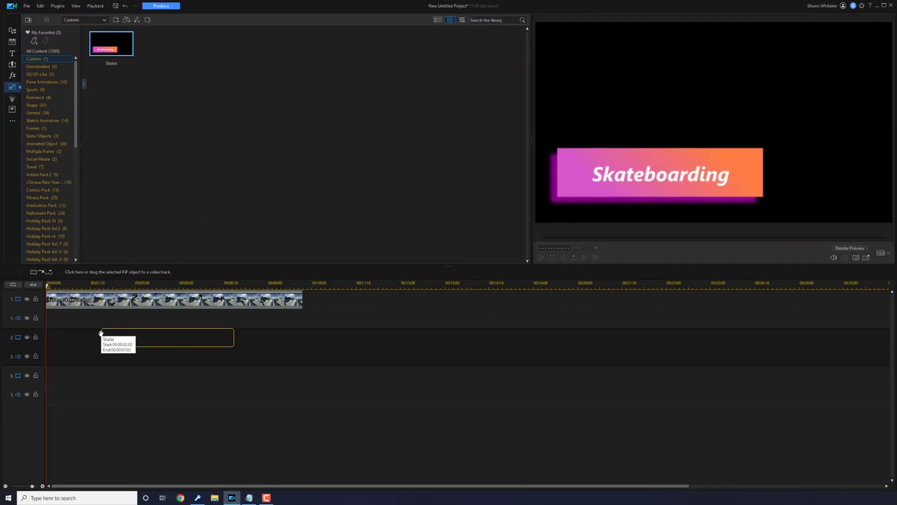
click(102, 284)
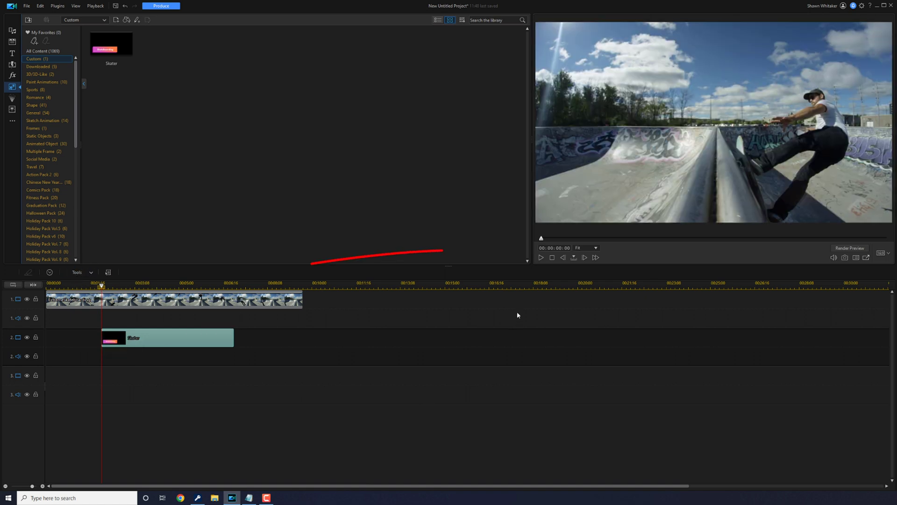
Step: Play the project to preview the Skateboarding banner, then stop playback
click(540, 258)
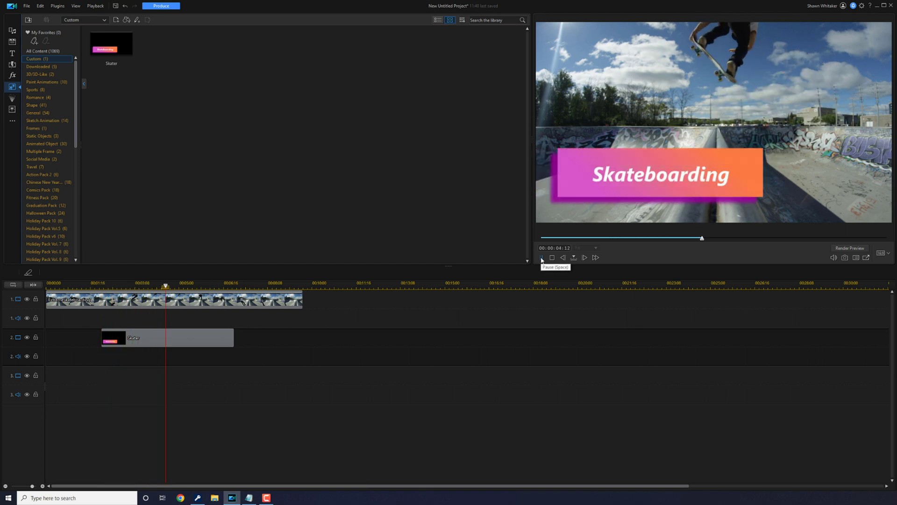
click(541, 259)
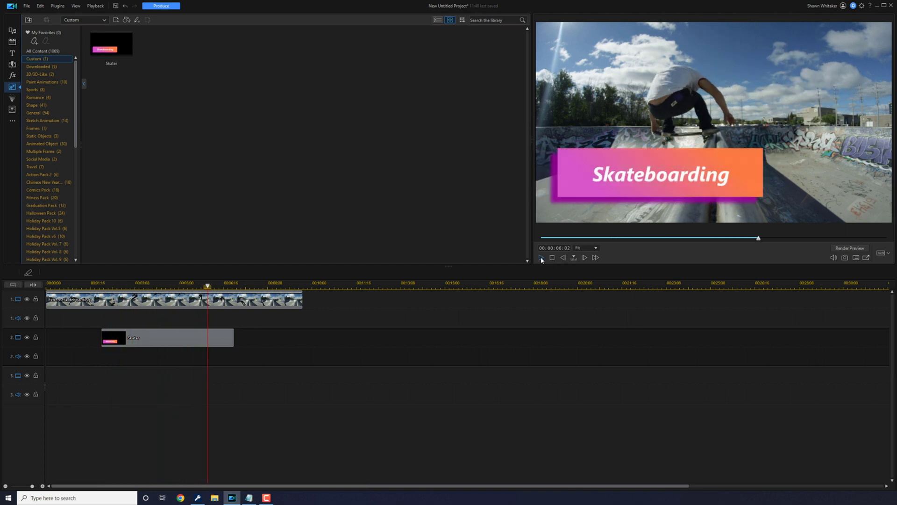